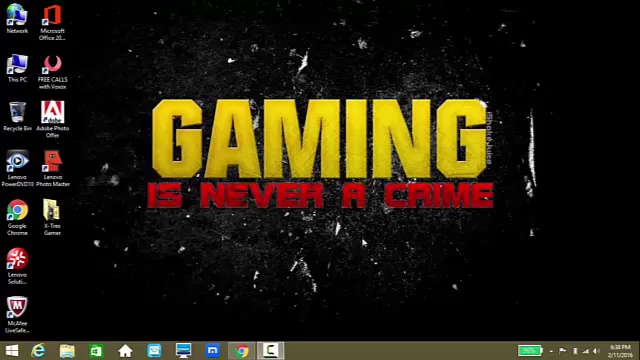
Refresh the Windows desktop from its right-click menu
left_click_drag(540, 257, 107, 83)
right_click(541, 142)
left_click(574, 166)
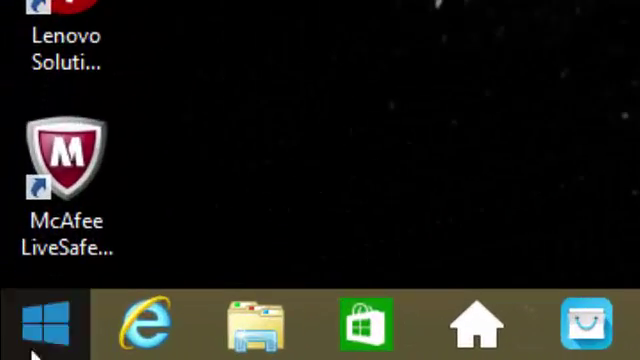
Open the user's Temp folder by running %temp% from the Run dialog
right_click(9, 350)
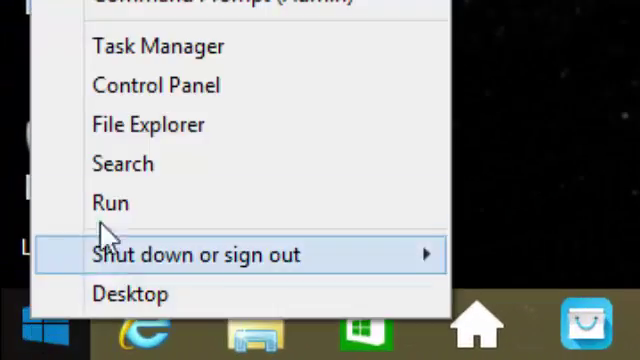
left_click(112, 205)
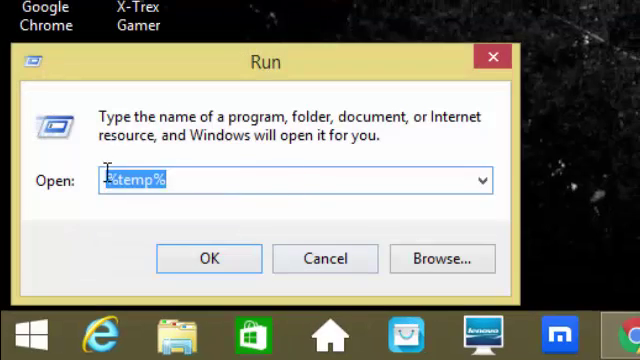
left_click(190, 185)
left_click_drag(190, 185, 108, 190)
key("BackSpace")
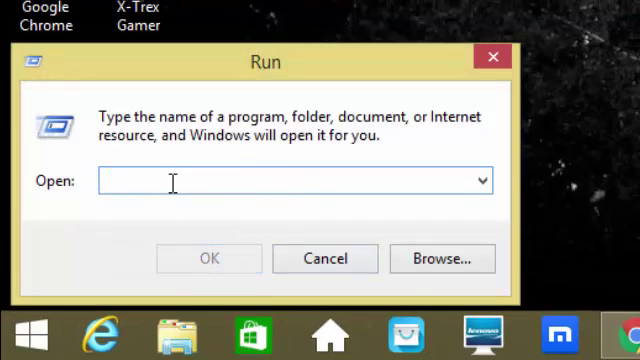
type("%temp%")
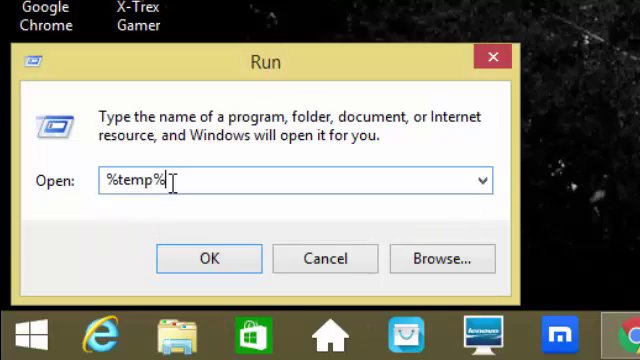
key("Return")
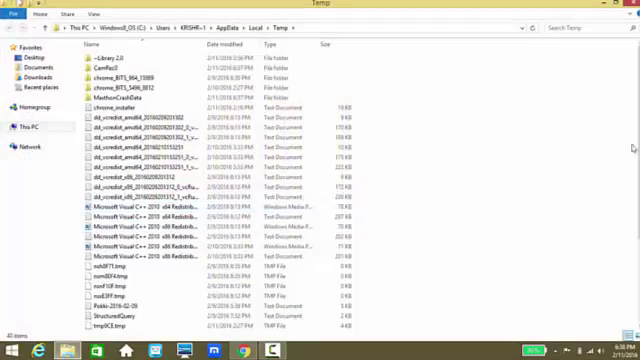
scroll(634, 147, "down", 4)
scroll(630, 100, "up", 3)
scroll(624, 54, "up", 1)
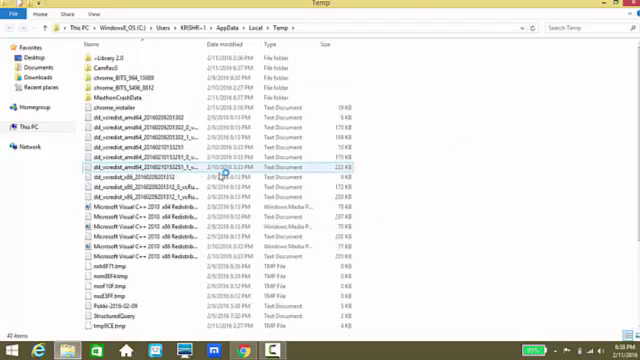
Delete all Temp folder contents, skipping the in-use CamRec0 folder
key("ctrl+a")
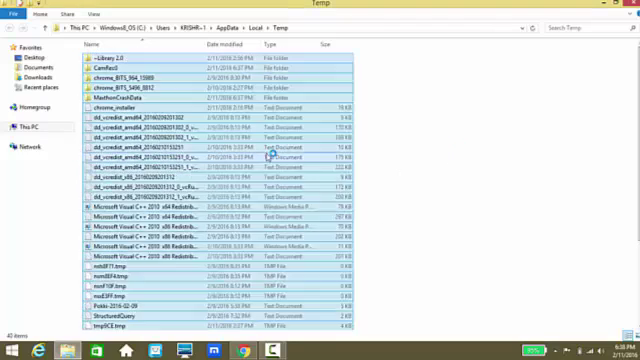
right_click(268, 157)
left_click(290, 300)
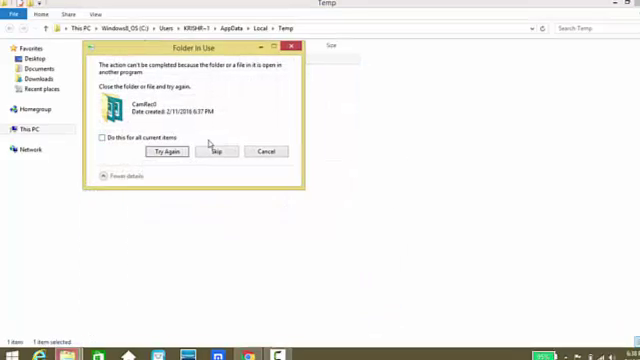
left_click(360, 234)
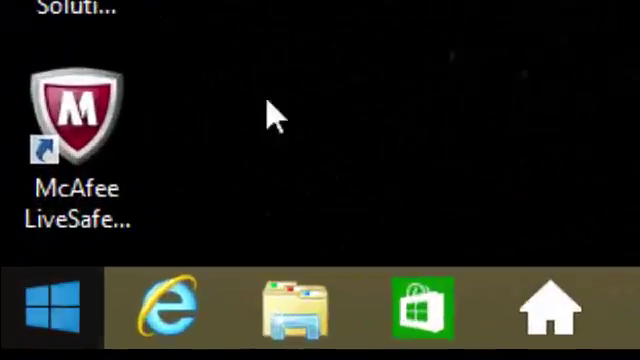
Open the Windows Temp folder by running 'temp' from the Run dialog
right_click(8, 336)
left_click(80, 186)
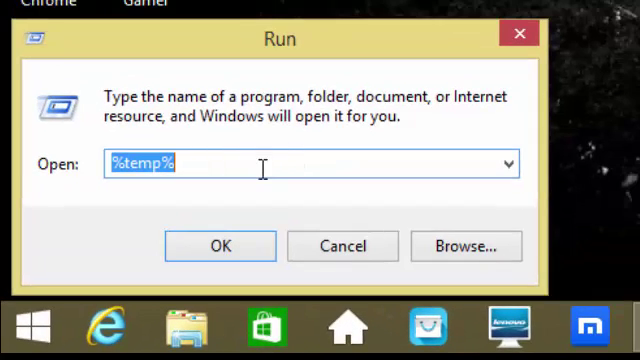
key("BackSpace")
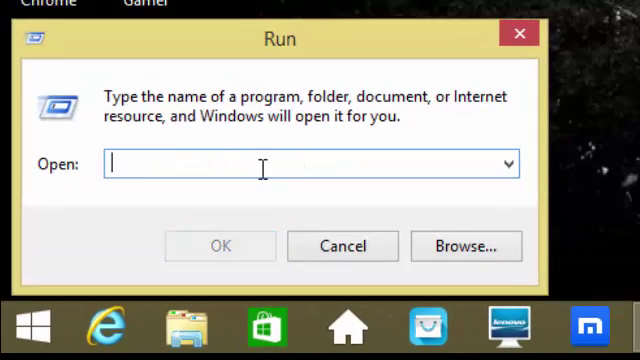
type("temp")
key("Return")
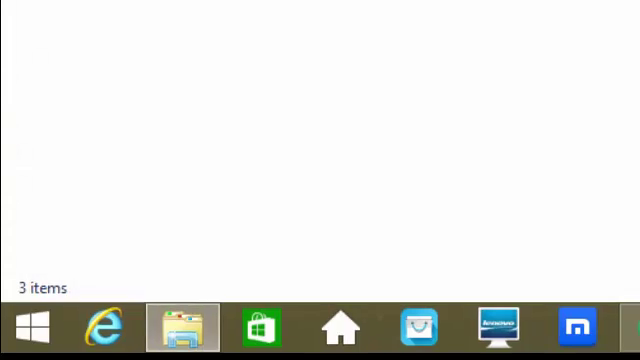
Delete every item in Windows Temp and close the folder window
key("ctrl+a")
right_click(207, 67)
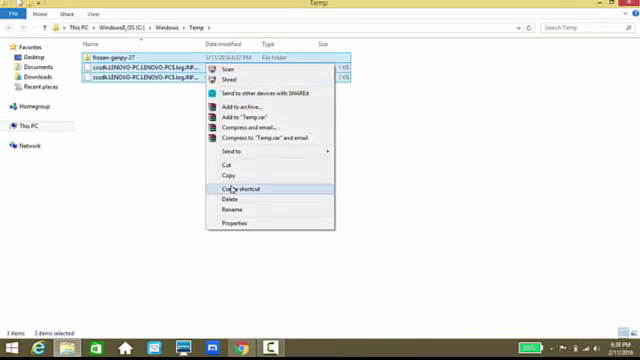
left_click(232, 199)
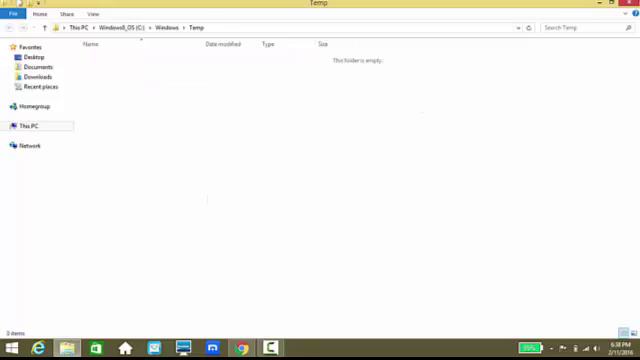
key("alt+F4")
key("super+x")
Open the Prefetch folder from the Run dialog, granting access permission
left_click(38, 291)
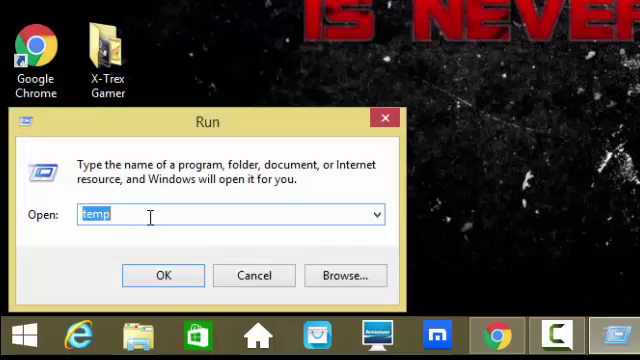
key("BackSpace")
type("pre")
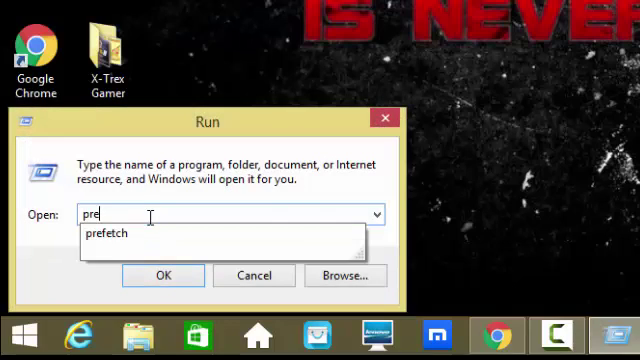
type("h")
key("Return")
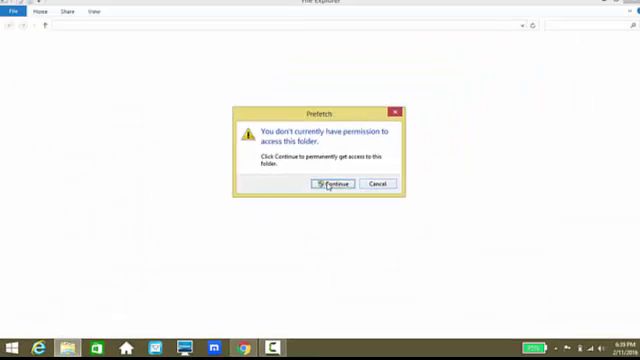
left_click(331, 186)
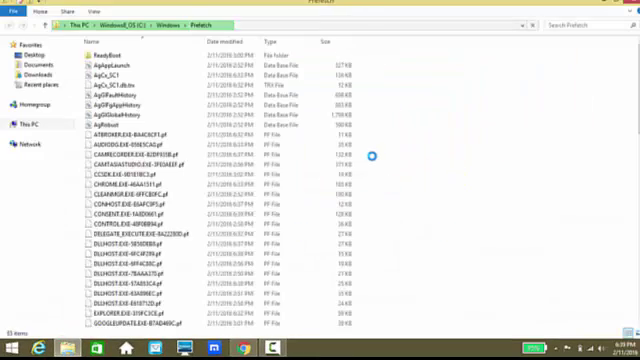
Select all Prefetch files and delete them
key("ctrl+a")
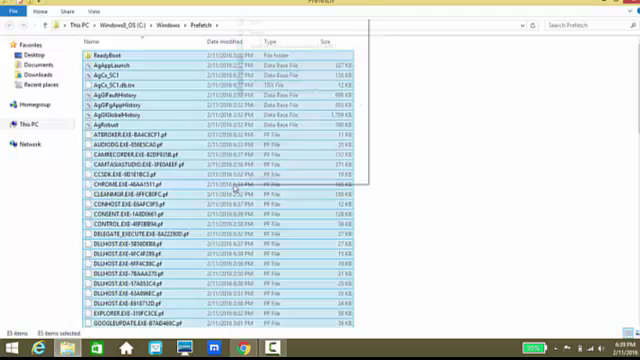
right_click(248, 186)
key("Escape")
key("Delete")
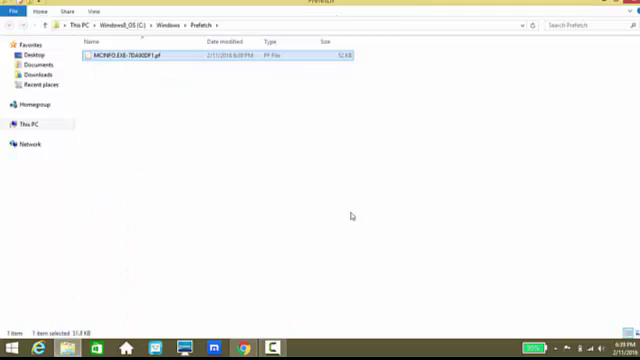
Delete the leftover MCINFO file and both DLLHOST files from Prefetch
right_click(235, 57)
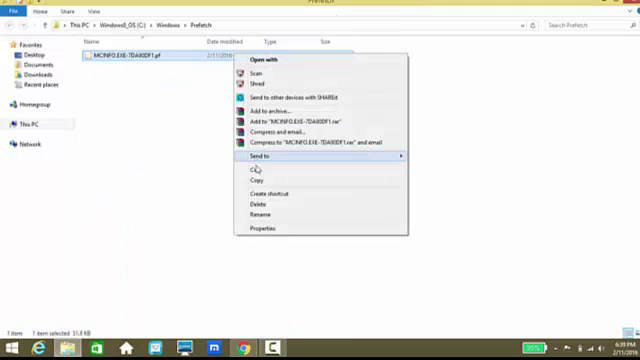
left_click(260, 204)
key("ctrl+a")
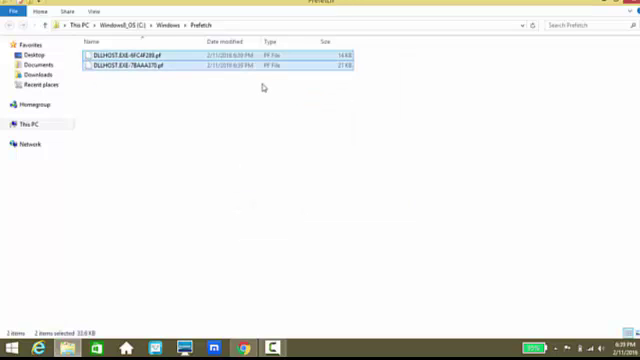
right_click(261, 63)
left_click(277, 201)
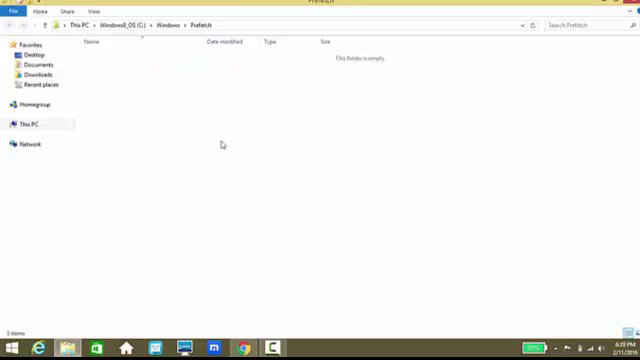
Show the desktop and refresh it
key("super+d")
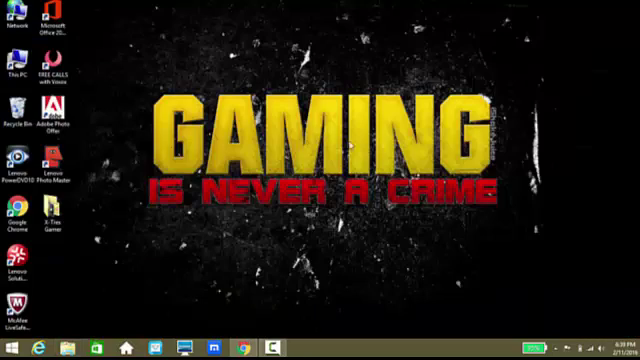
right_click(263, 88)
left_click(294, 115)
Permanently empty the Recycle Bin, confirming the multi-item deletion, then refresh the desktop
right_click(30, 102)
left_click(43, 117)
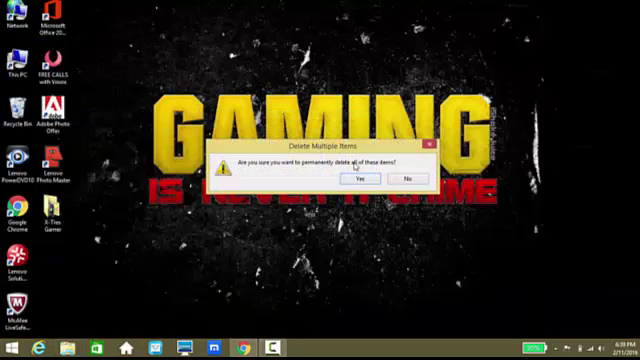
left_click(361, 177)
right_click(290, 104)
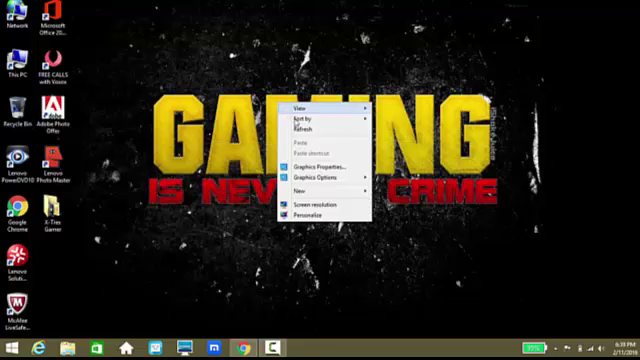
left_click(300, 128)
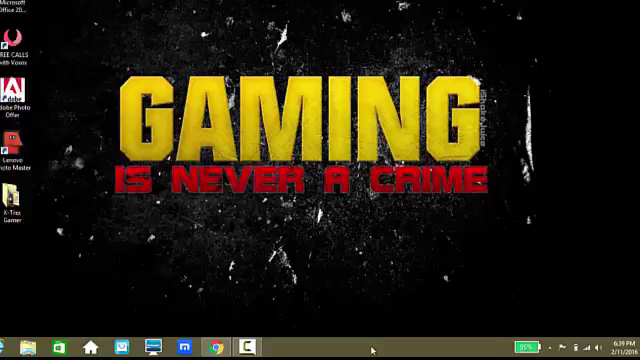
Open Task Manager from the taskbar and show its Startup tab
right_click(392, 351)
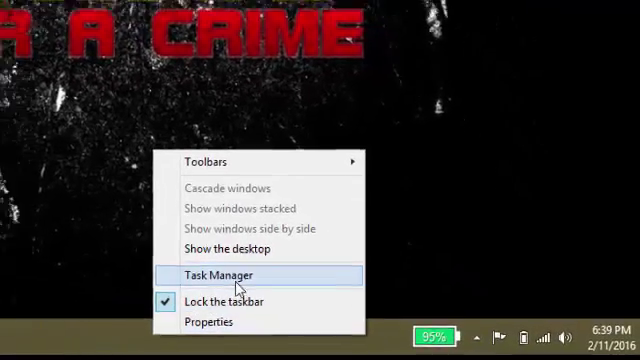
left_click(214, 276)
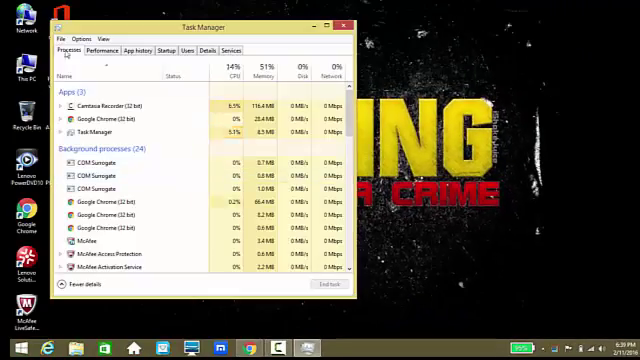
left_click(168, 52)
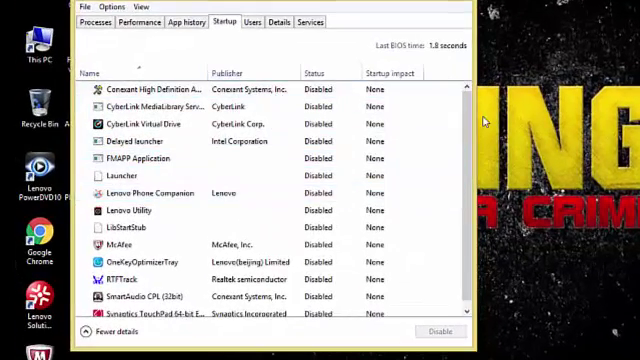
Disable OneKeyOptimizerTray at startup and close Task Manager
right_click(260, 266)
left_click(260, 266)
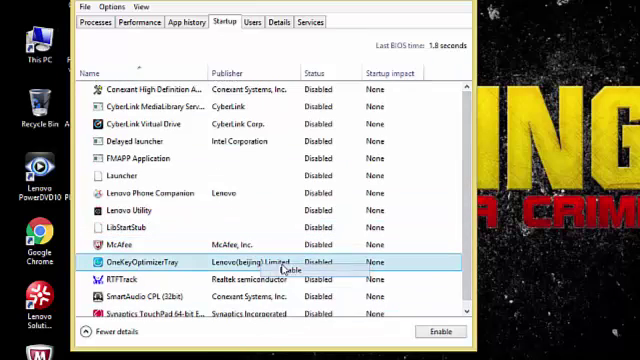
right_click(285, 265)
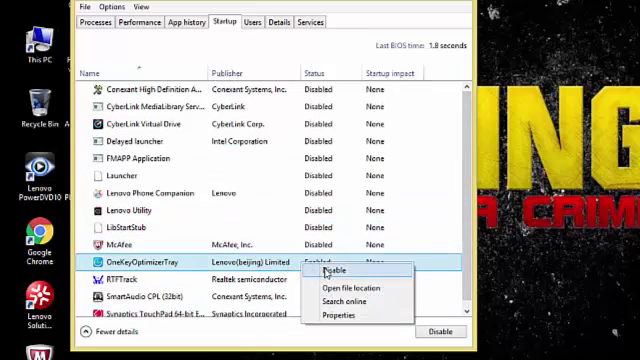
left_click(329, 271)
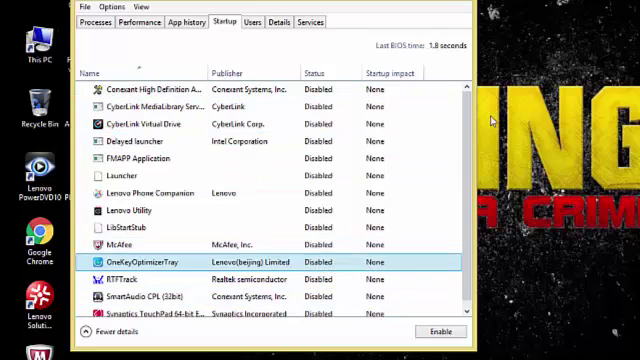
key("alt+F4")
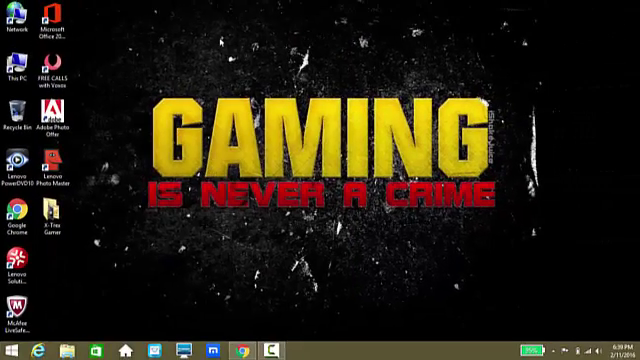
right_click(246, 69)
key("Escape")
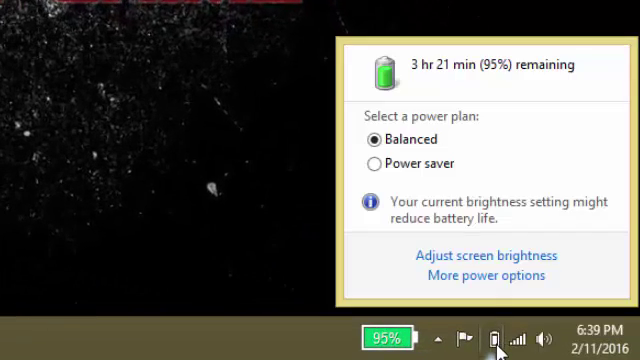
Open More power options, expand and collapse the additional plans, then refresh the desktop
left_click(493, 276)
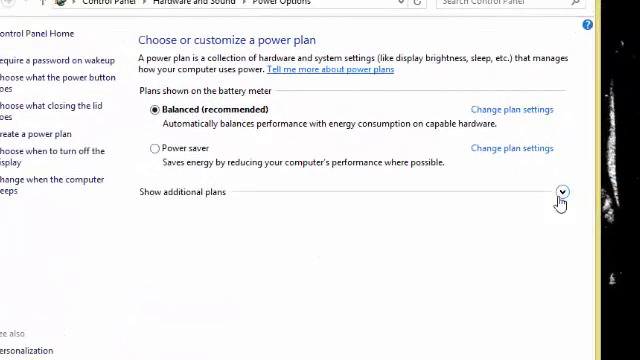
left_click(561, 196)
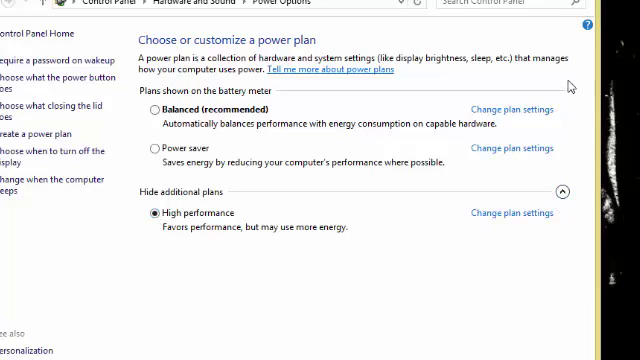
left_click(563, 193)
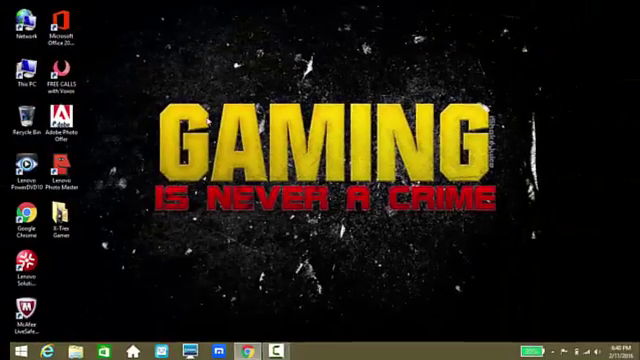
right_click(112, 76)
left_click(140, 103)
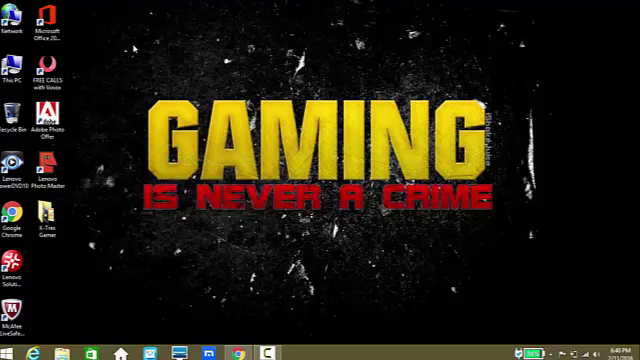
Open drive C's Properties from the This PC window
left_click(14, 64)
double_click(14, 64)
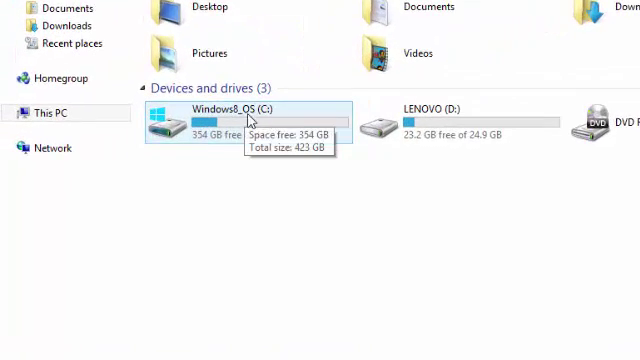
right_click(250, 120)
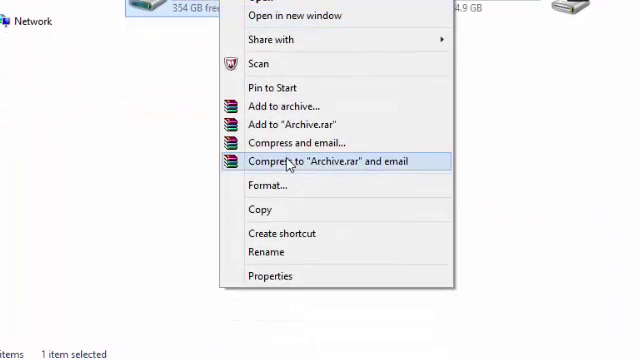
left_click(289, 277)
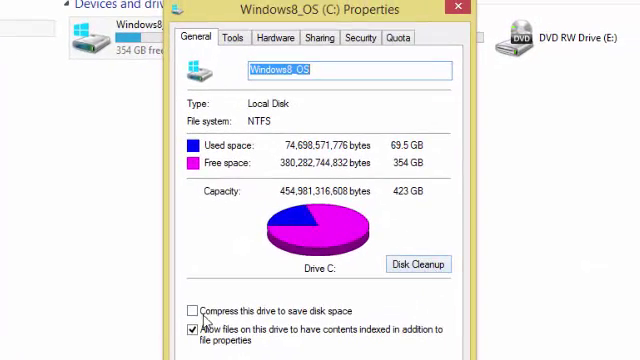
Tick 'Compress this drive to save disk space' and start Disk Cleanup
left_click(193, 330)
left_click(193, 311)
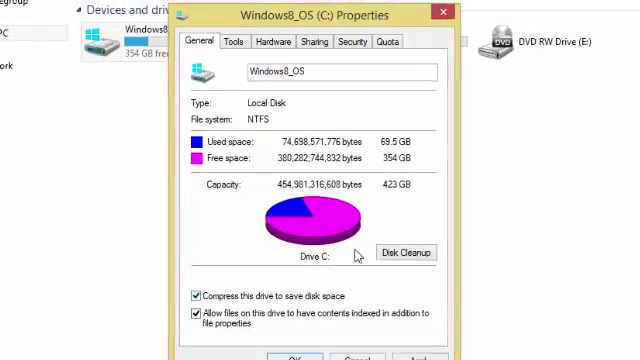
left_click(381, 247)
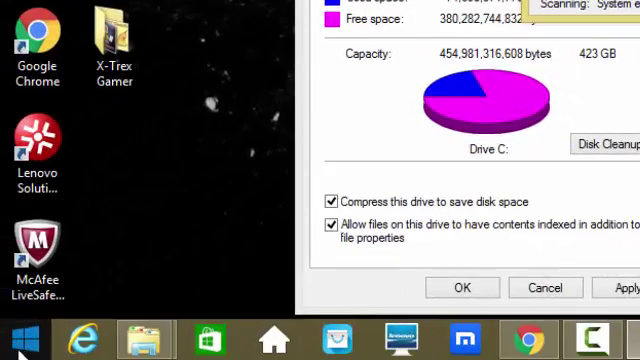
Open Performance Options from Advanced system settings via the Win+X menu
right_click(24, 350)
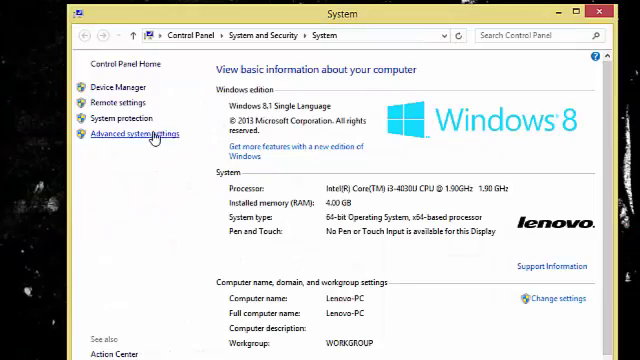
left_click(143, 139)
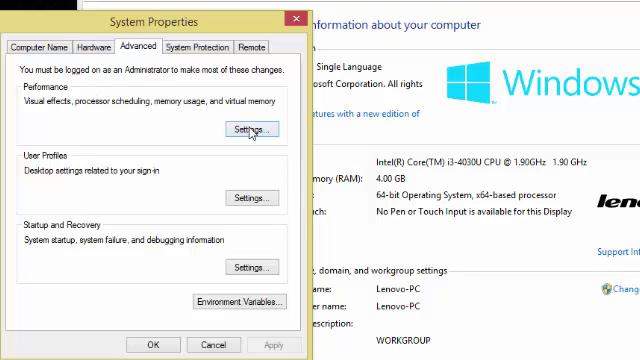
left_click(250, 129)
left_click_drag(145, 52, 141, 29)
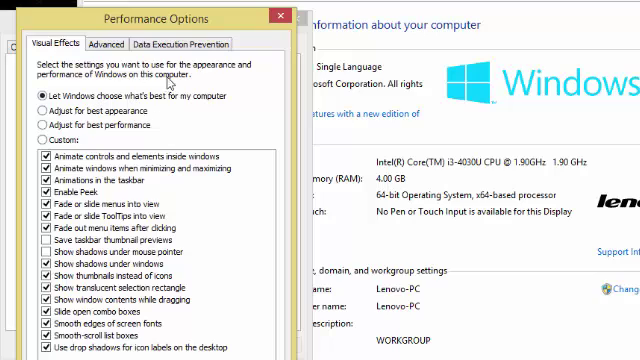
Select 'Adjust for best performance', apply it, and close both dialogs
left_click(43, 125)
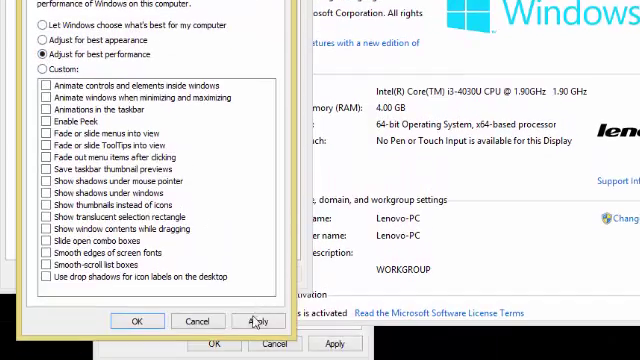
left_click(257, 335)
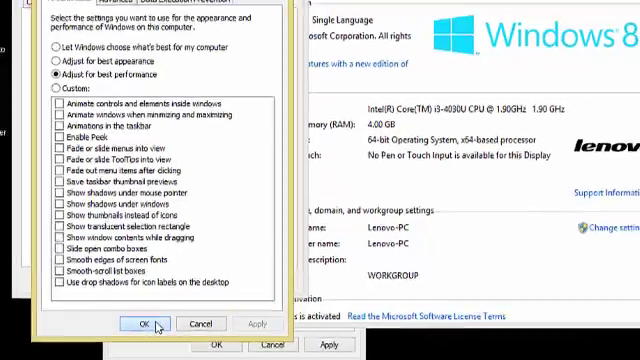
left_click(138, 321)
left_click(271, 84)
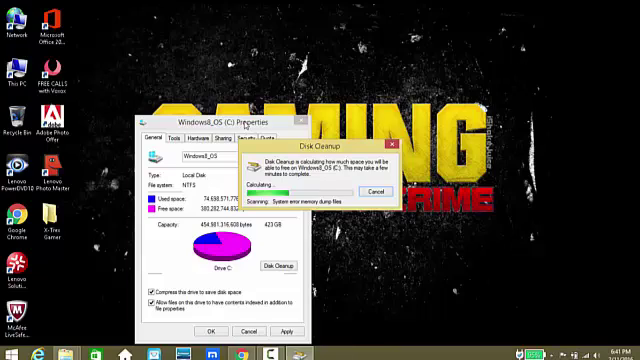
Cancel the Disk Cleanup scan, close drive C's Properties, and refresh the desktop
left_click_drag(246, 121, 243, 106)
left_click(347, 201)
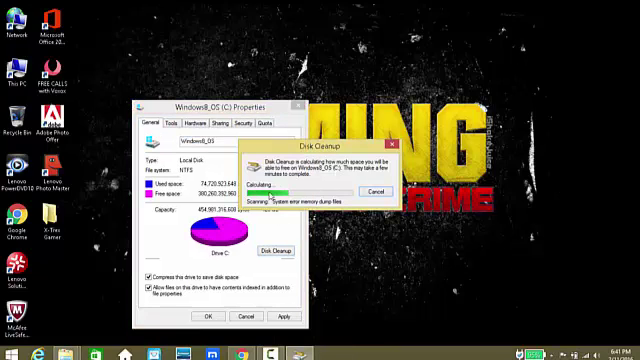
left_click(376, 191)
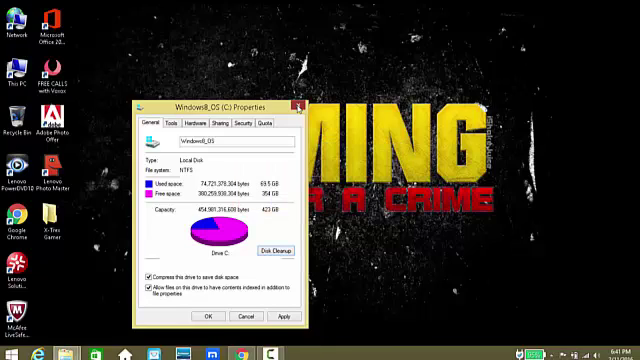
left_click(297, 105)
right_click(230, 87)
left_click(258, 113)
mouse_move(66, 353)
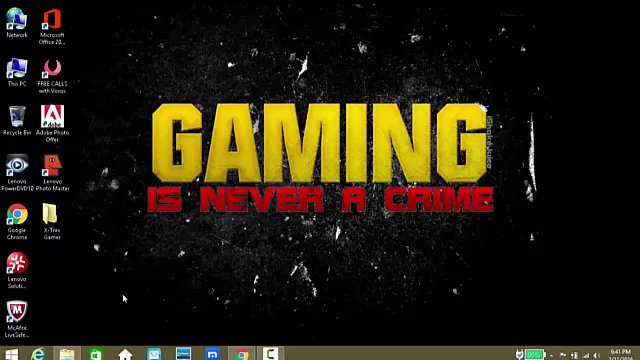
Open and close This PC, view the Start screen power choices, then return to Desktop
left_click(66, 305)
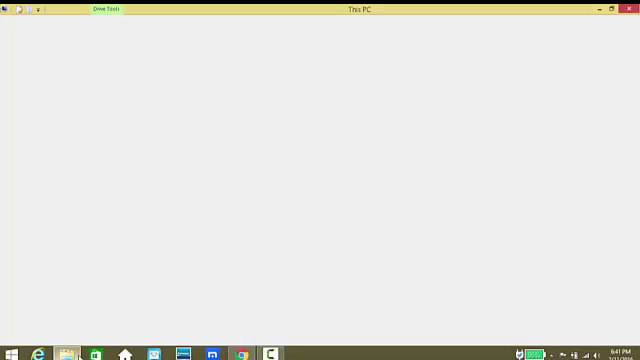
left_click(627, 8)
key("super")
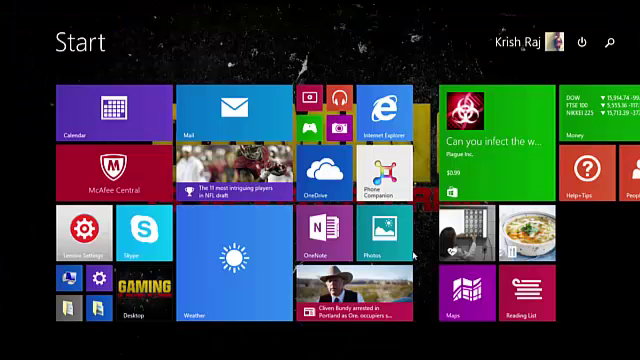
left_click(583, 42)
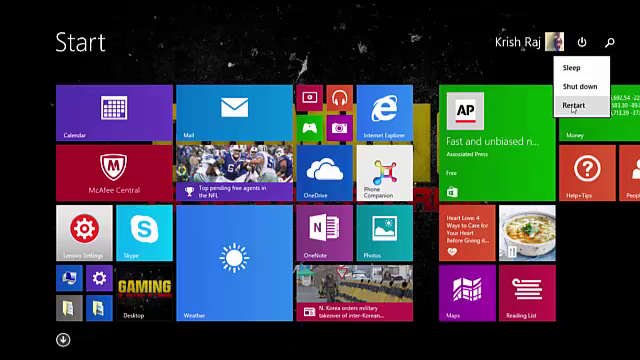
left_click(429, 64)
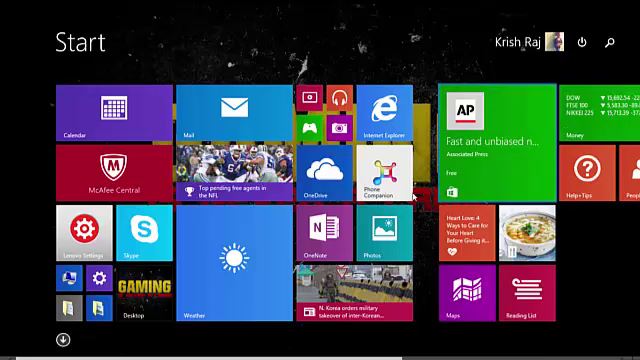
left_click(145, 292)
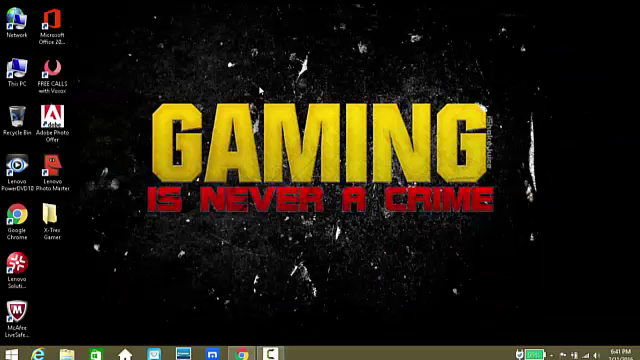
right_click(394, 126)
left_click(124, 95)
right_click(124, 95)
left_click(127, 113)
right_click(5, 355)
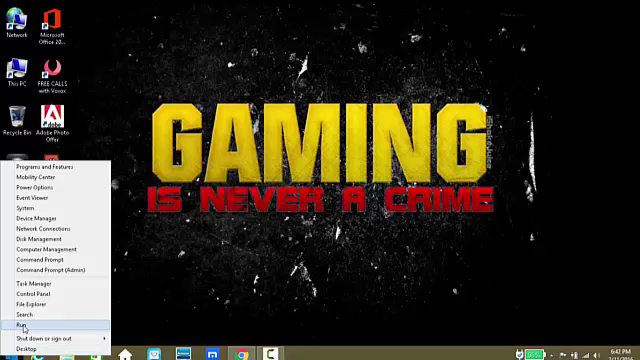
left_click(22, 324)
key("BackSpace")
type("d")
key("BackSpace")
type("temp")
key("BackSpace")
key("BackSpace")
key("BackSpace")
key("BackSpace")
type("%temp%")
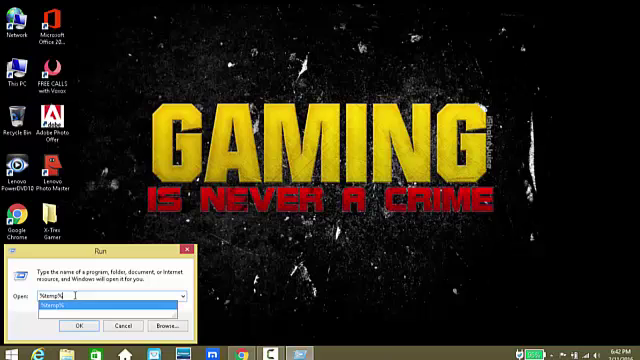
key("BackSpace")
key("BackSpace")
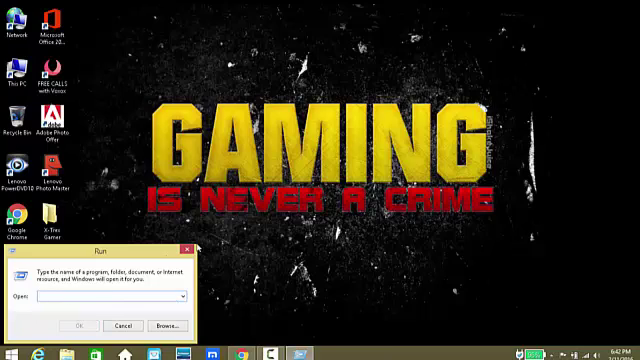
left_click(187, 249)
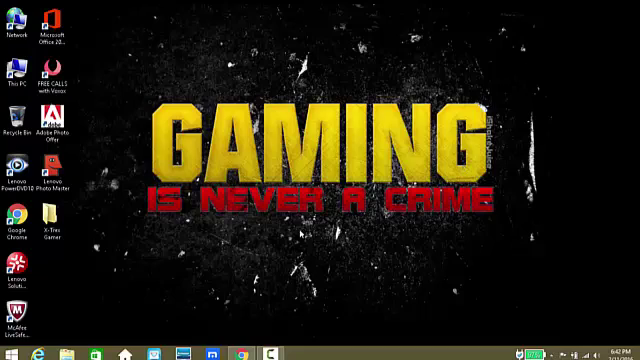
left_click(270, 353)
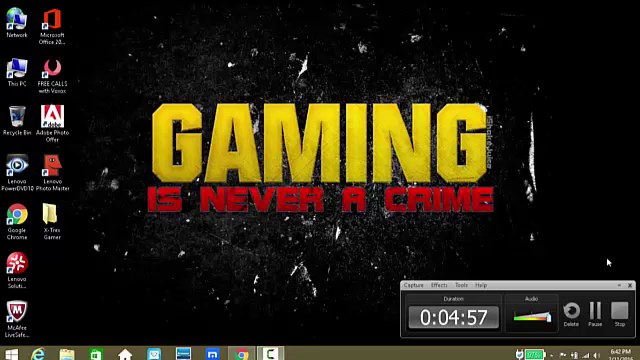